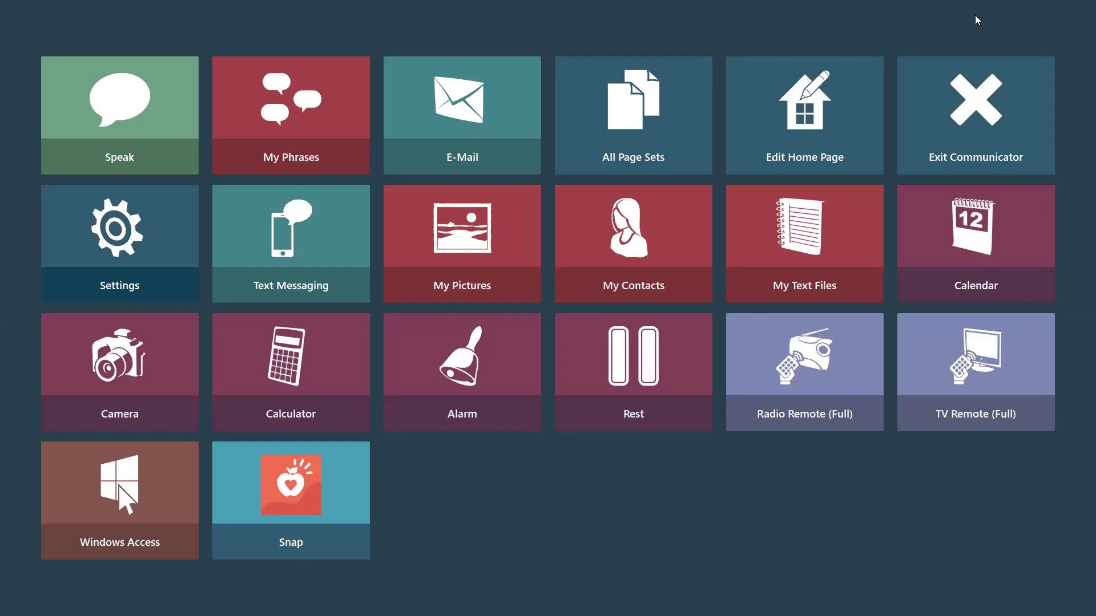
Step: Reach Partner Window Settings via Advanced Settings' Keyboards & Language tile
right_click(452, 531)
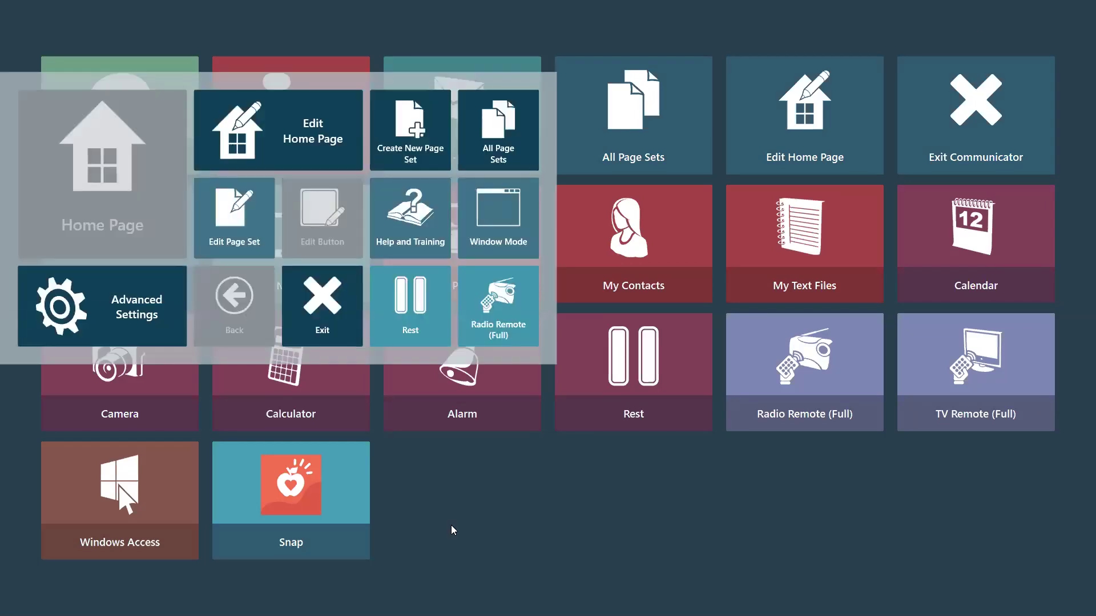
left_click(141, 319)
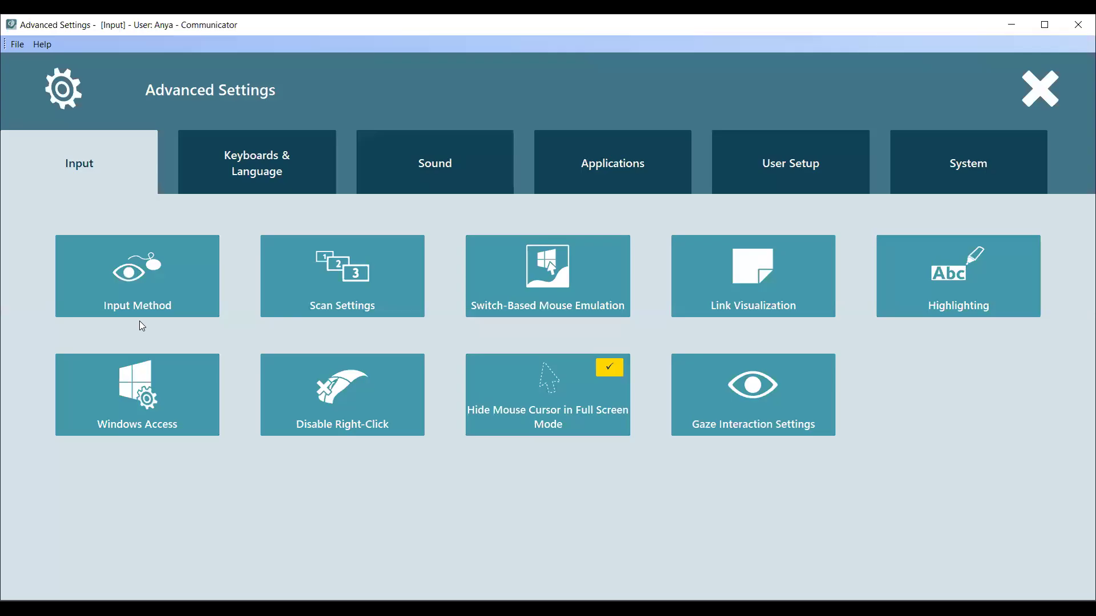
left_click(298, 174)
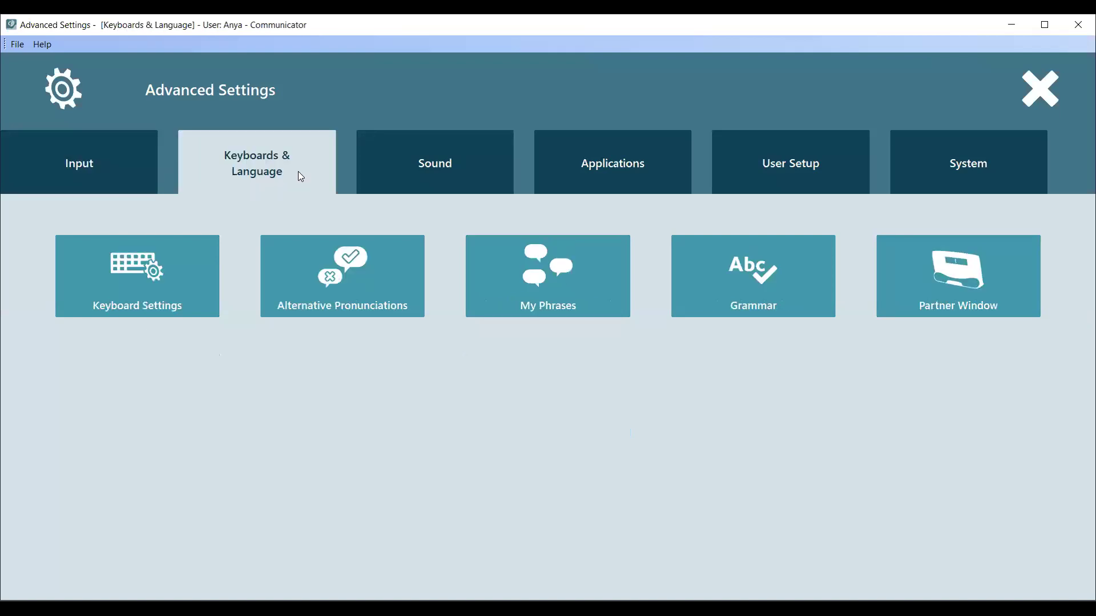
left_click(986, 274)
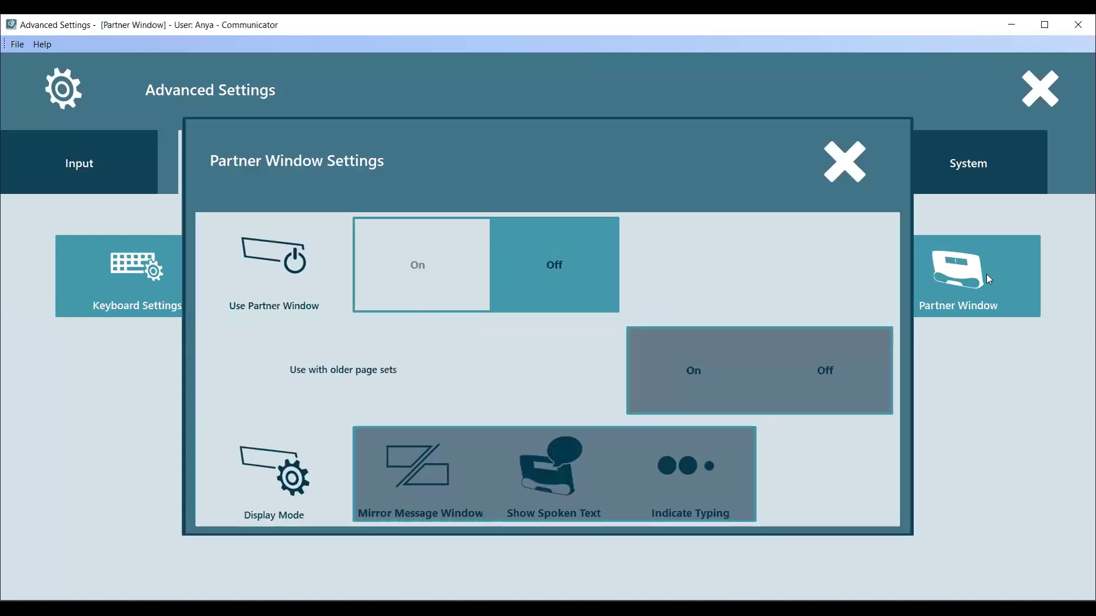
Step: Switch Use Partner Window to On
left_click(429, 283)
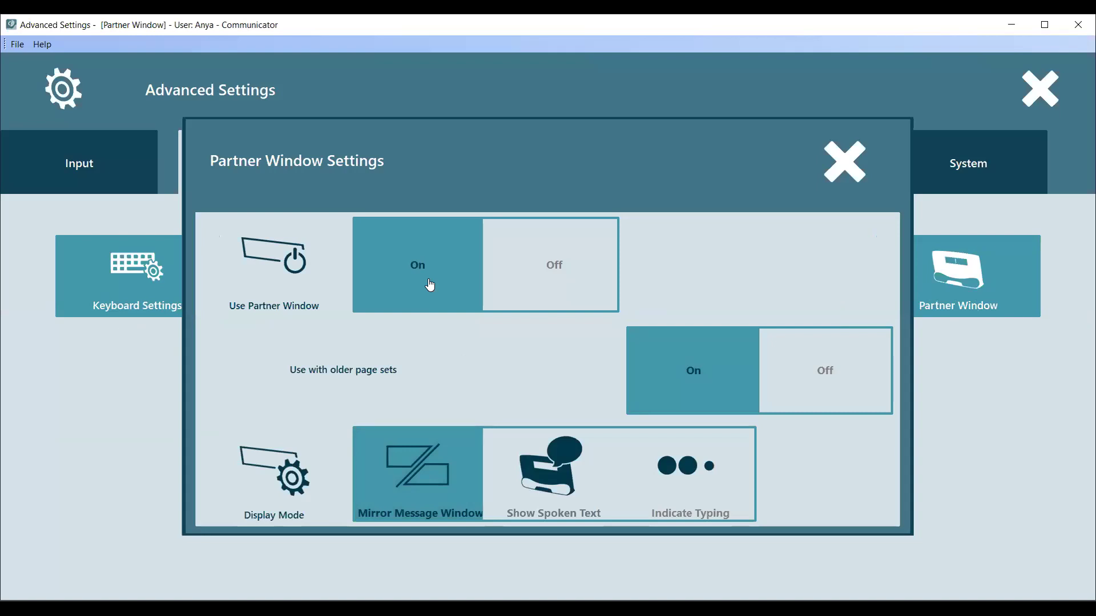
Step: Choose Show Spoken Text, then change the display mode to Indicate Typing
left_click(556, 487)
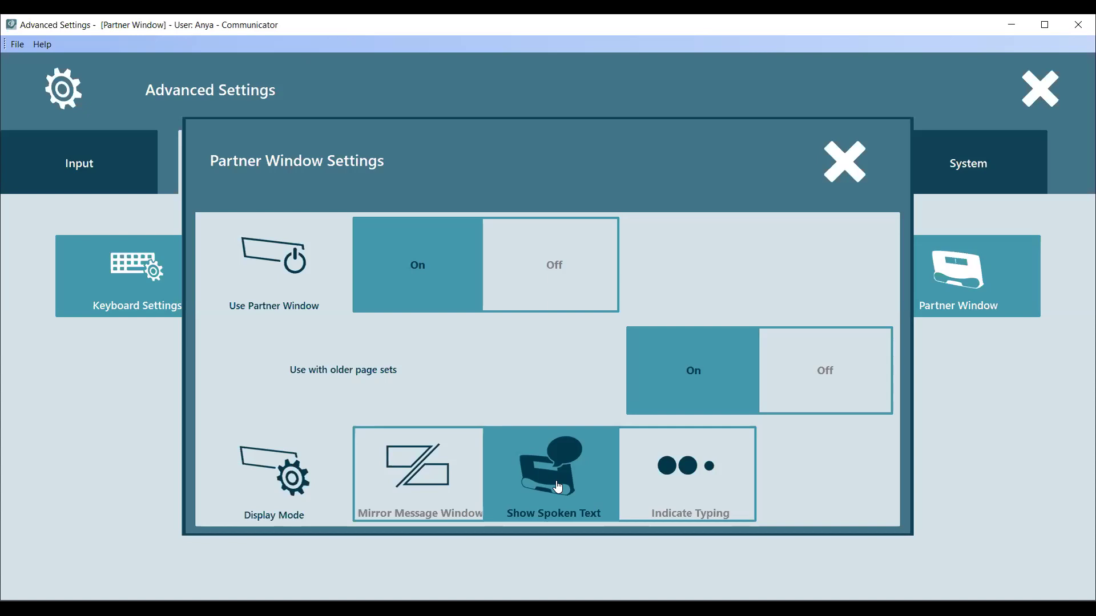
left_click(679, 478)
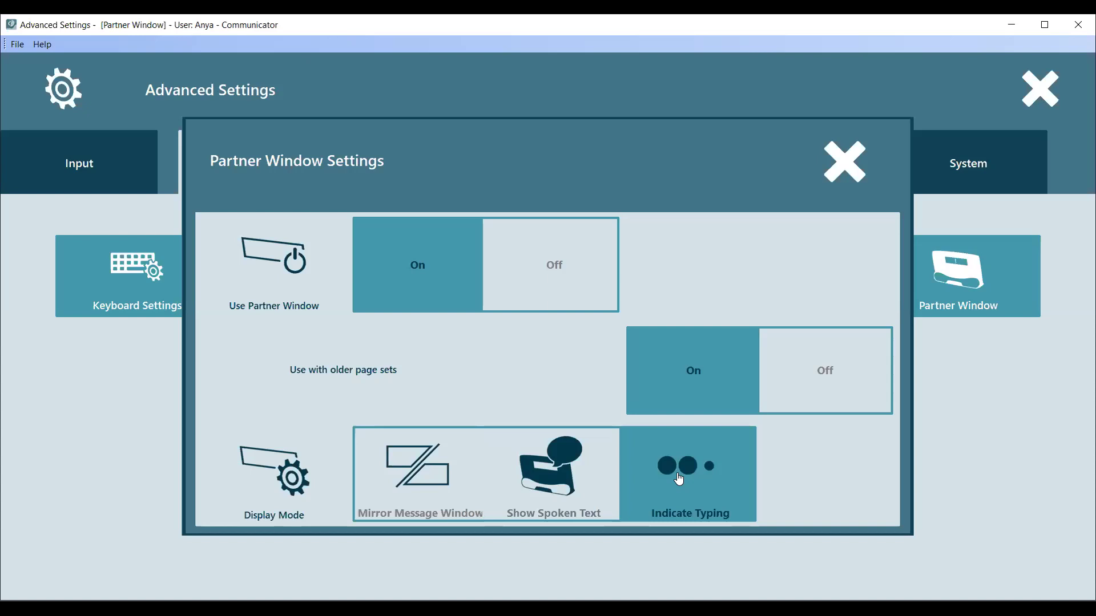